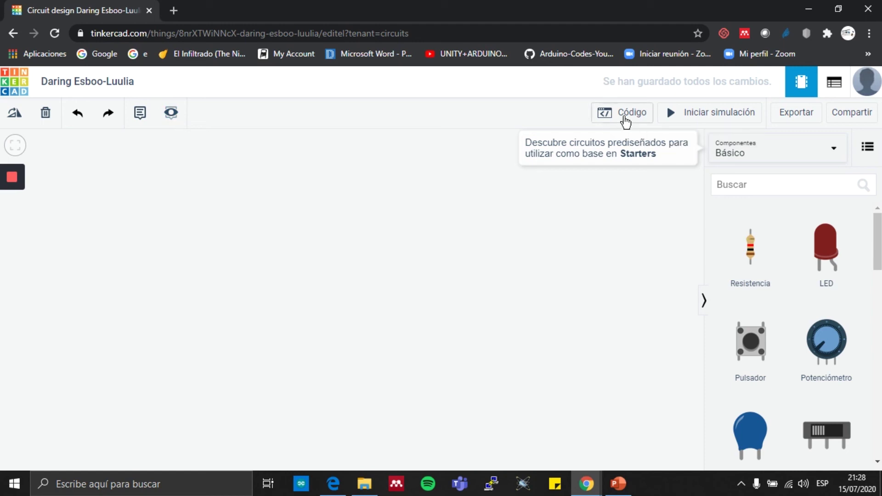
click(643, 115)
click(649, 115)
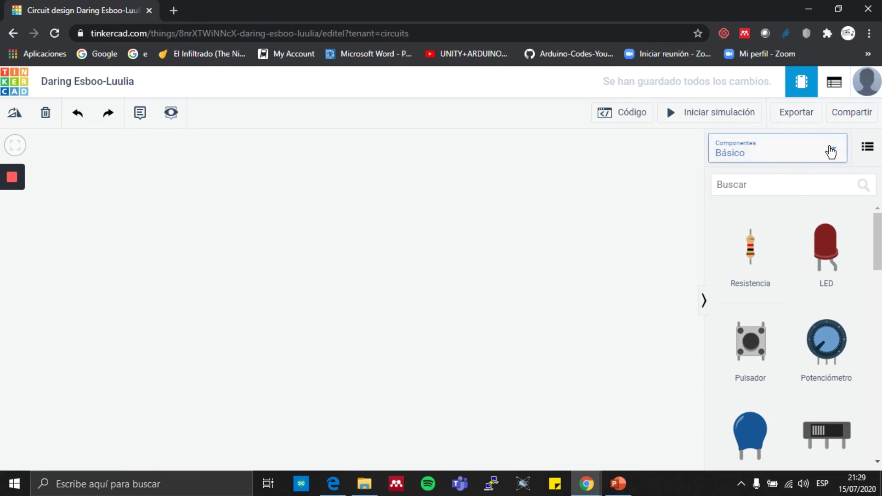
- Switch the component library from the basic set to all components (Todos)
click(833, 151)
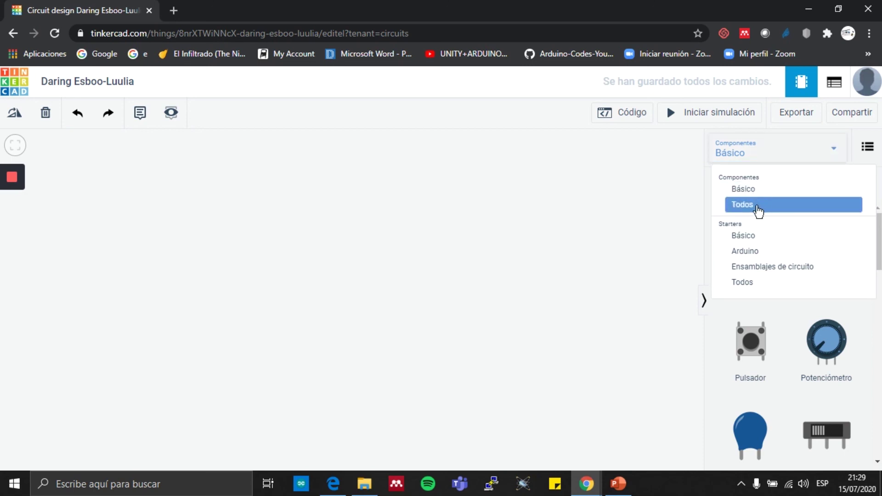
click(756, 208)
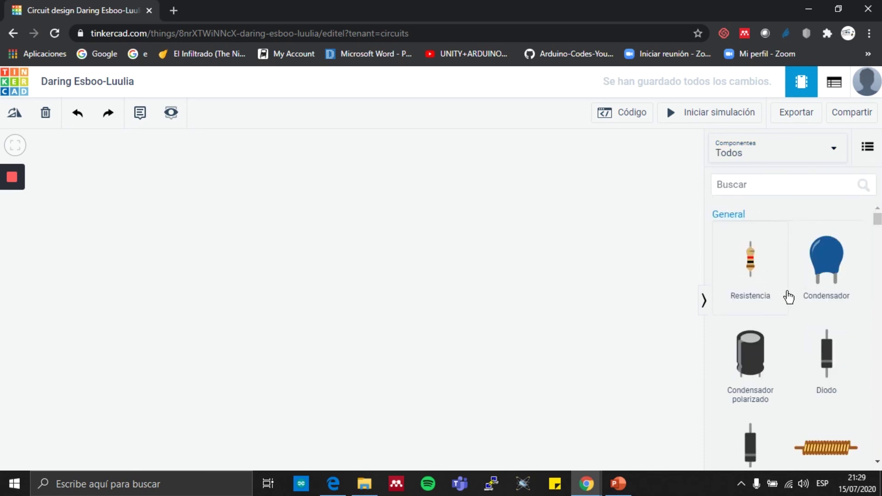
- Look through the complete component library, from the general, input and output parts to power sources, breadboards, microcontrollers, instruments and logic chips
scroll(786, 295, down, 2)
scroll(787, 296, down, 6)
scroll(788, 296, up, 4)
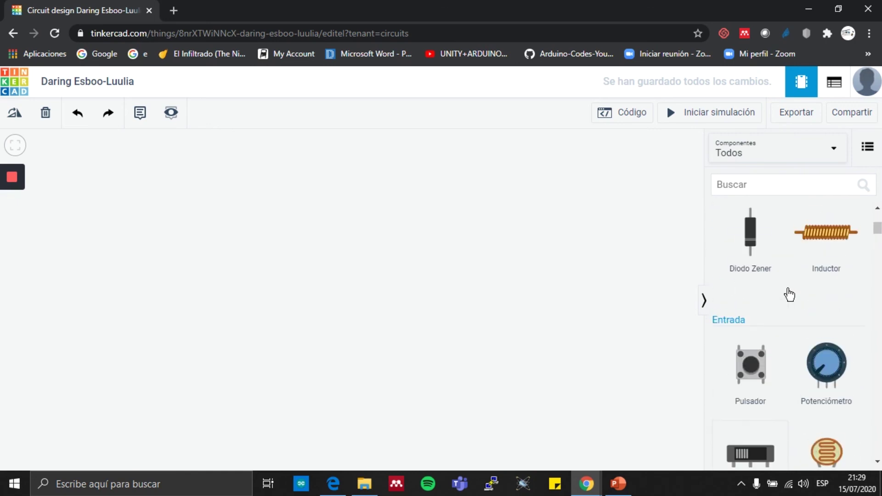
scroll(789, 314, down, 2)
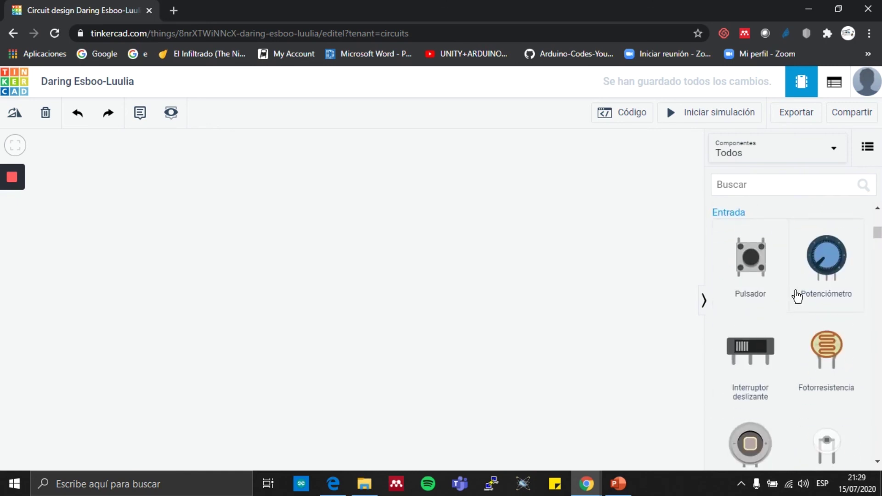
scroll(795, 300, down, 8)
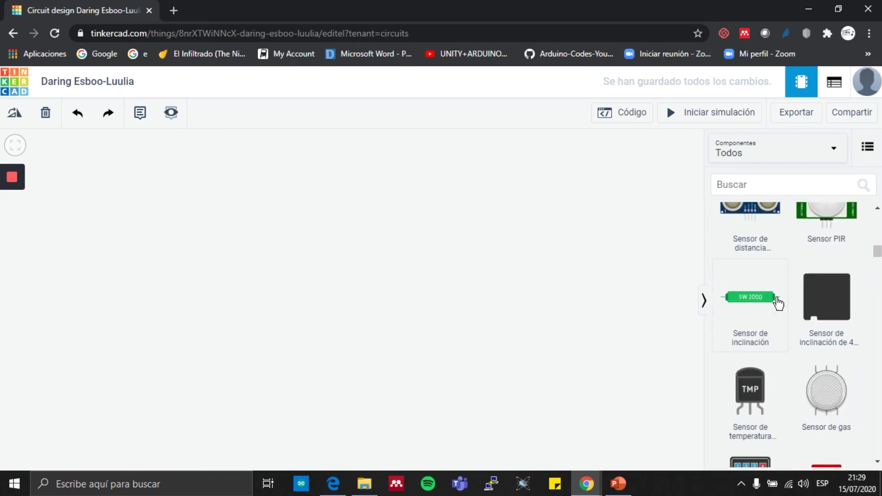
scroll(779, 302, down, 5)
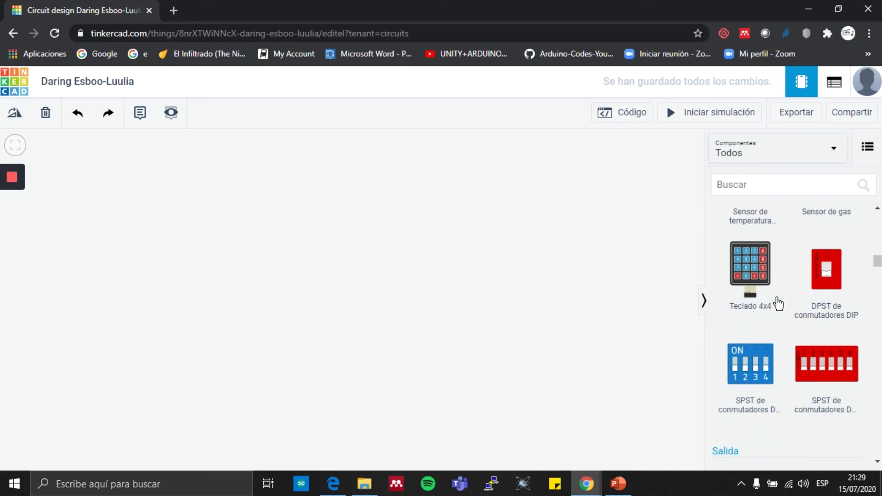
scroll(784, 301, down, 12)
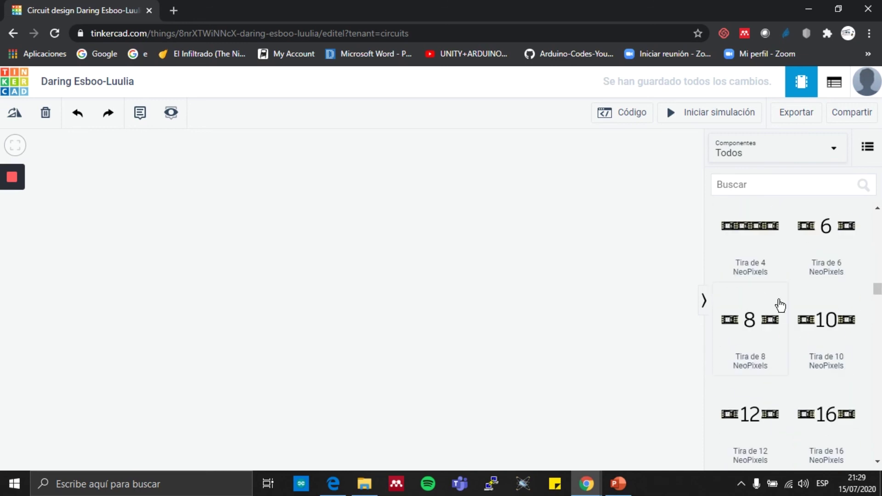
scroll(779, 305, up, 3)
scroll(781, 303, down, 10)
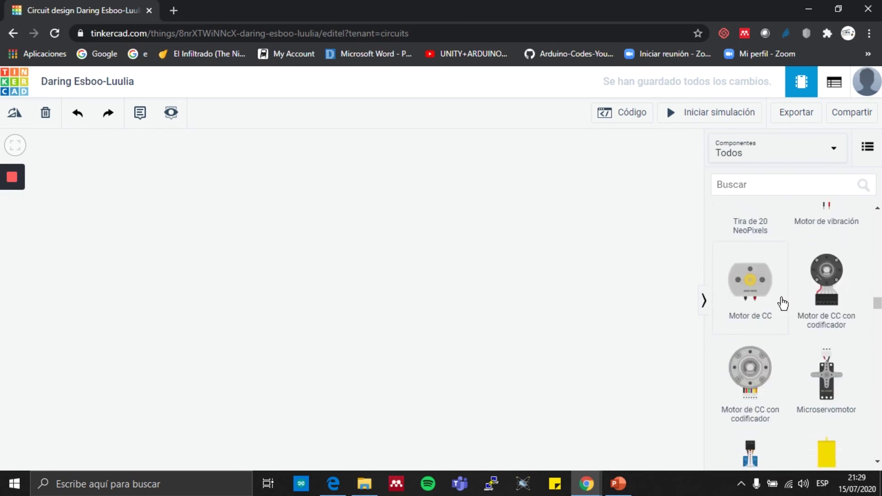
scroll(783, 303, down, 3)
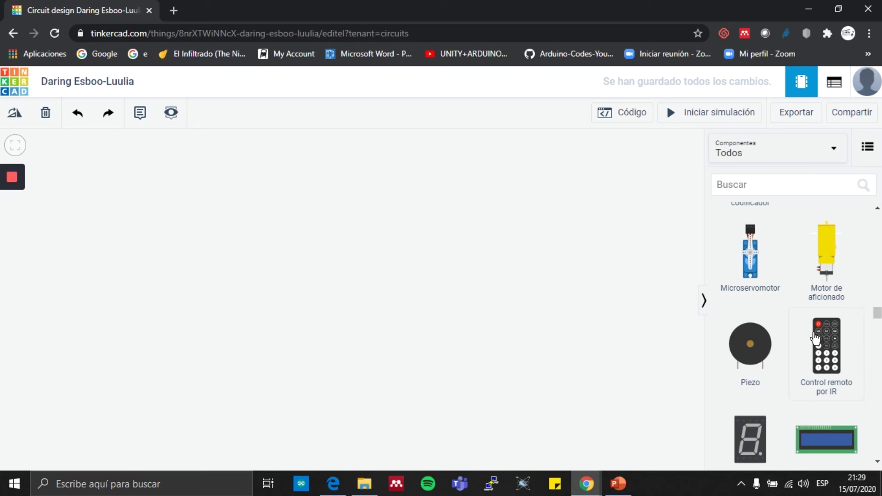
scroll(779, 309, down, 4)
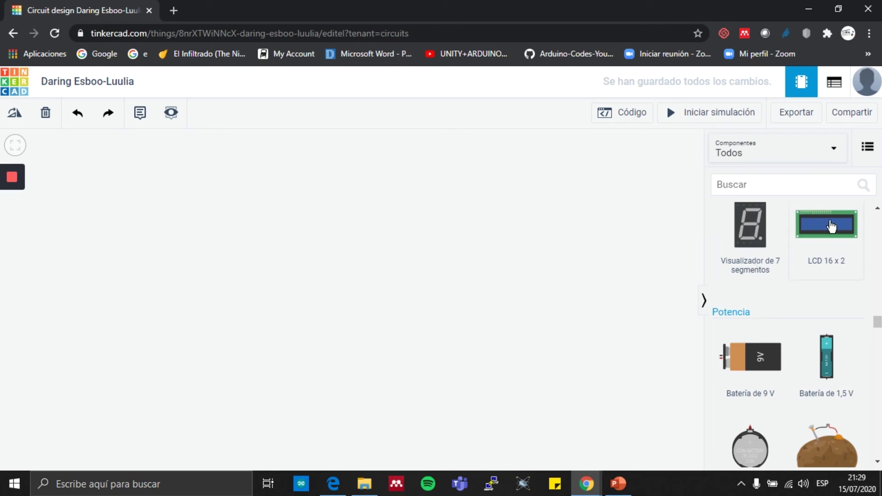
scroll(797, 283, down, 2)
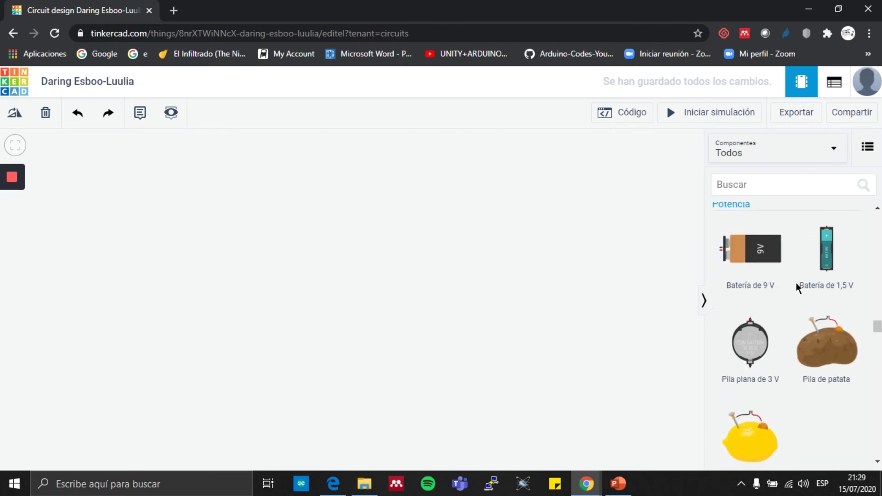
scroll(781, 258, down, 6)
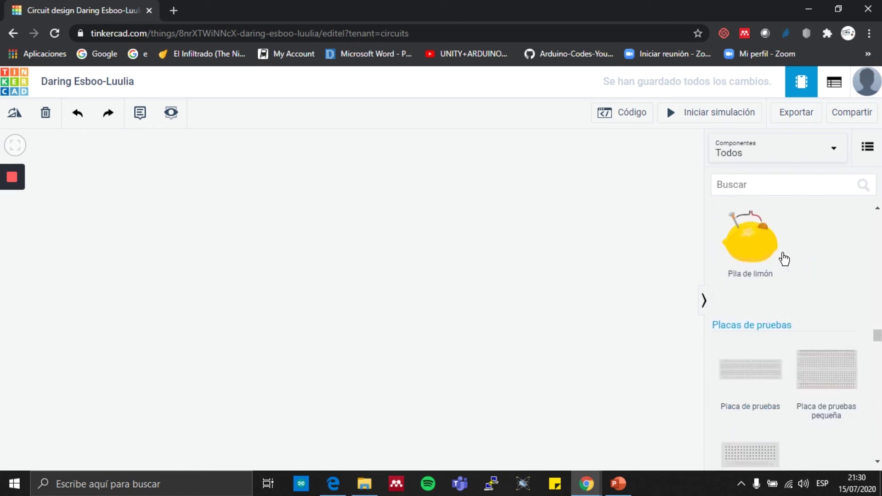
scroll(781, 258, up, 2)
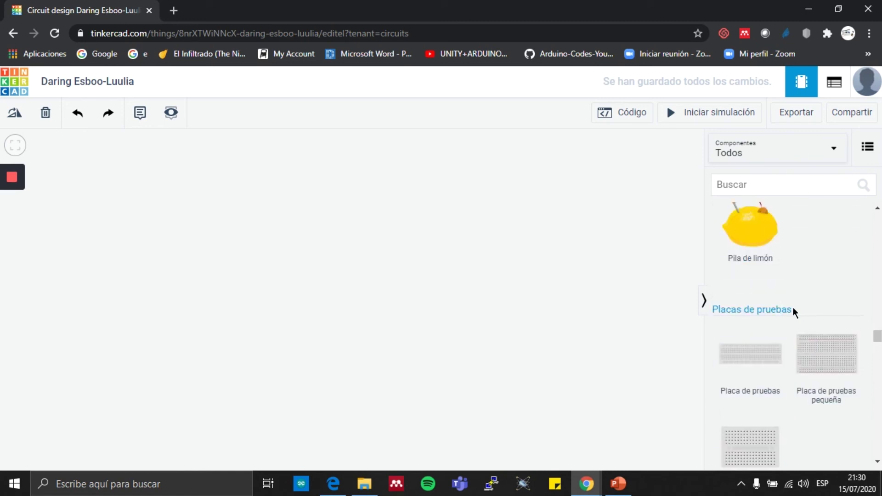
scroll(797, 307, down, 4)
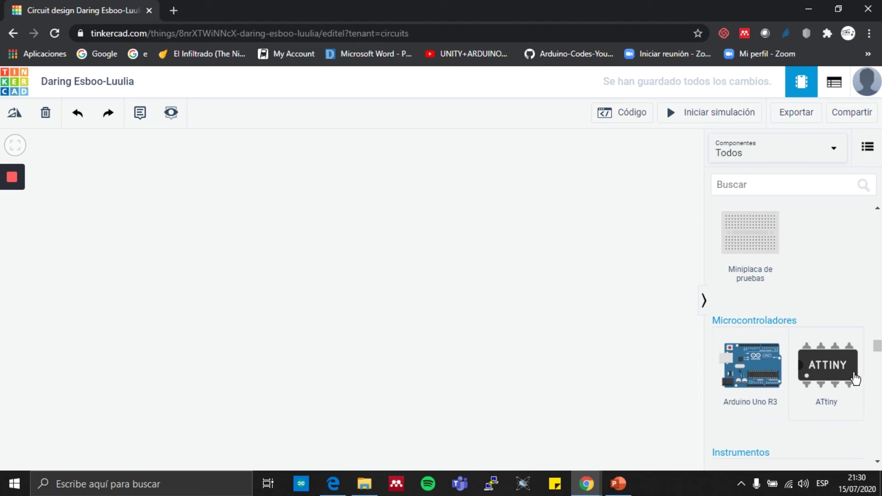
scroll(829, 369, down, 5)
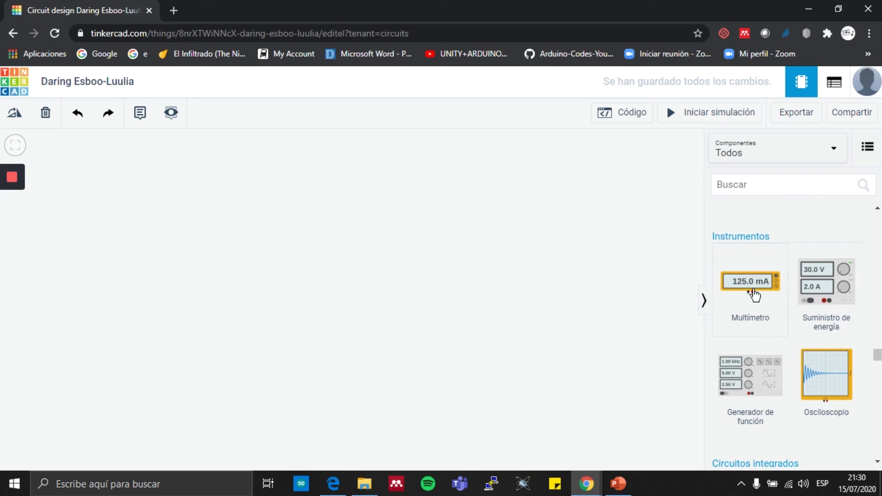
scroll(755, 304, down, 6)
scroll(758, 317, up, 2)
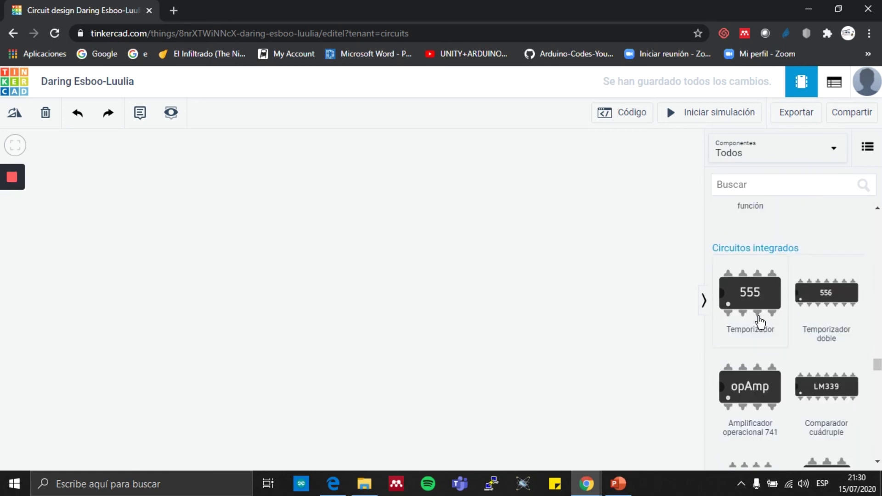
scroll(760, 317, down, 5)
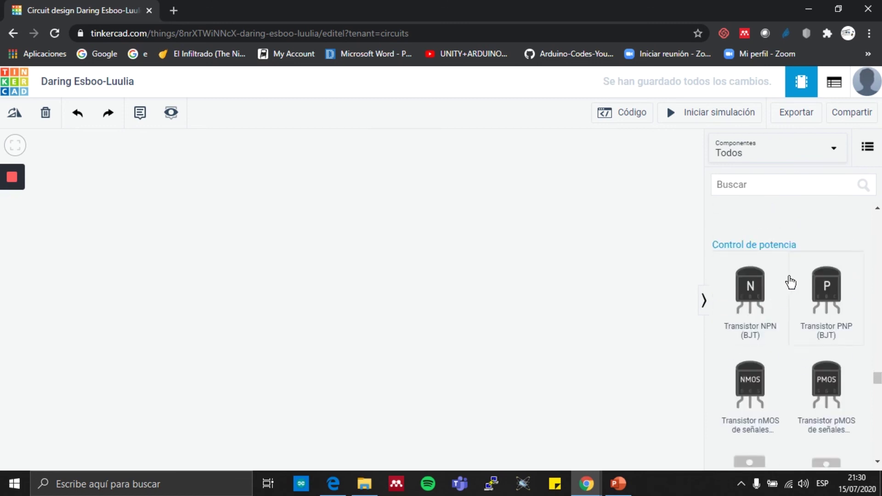
scroll(790, 282, down, 5)
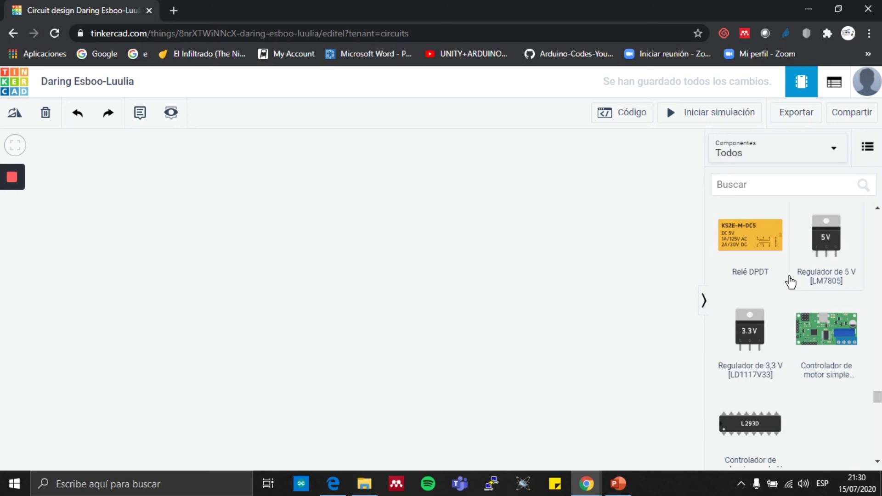
scroll(790, 282, down, 4)
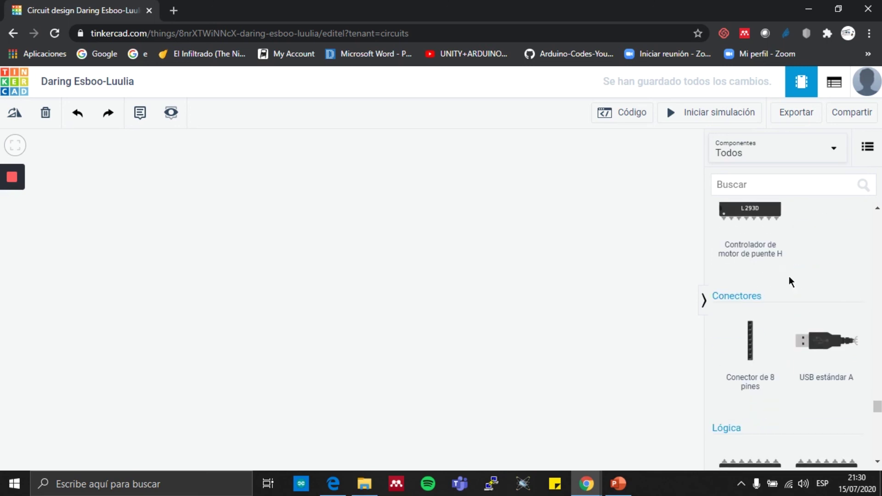
scroll(790, 282, down, 4)
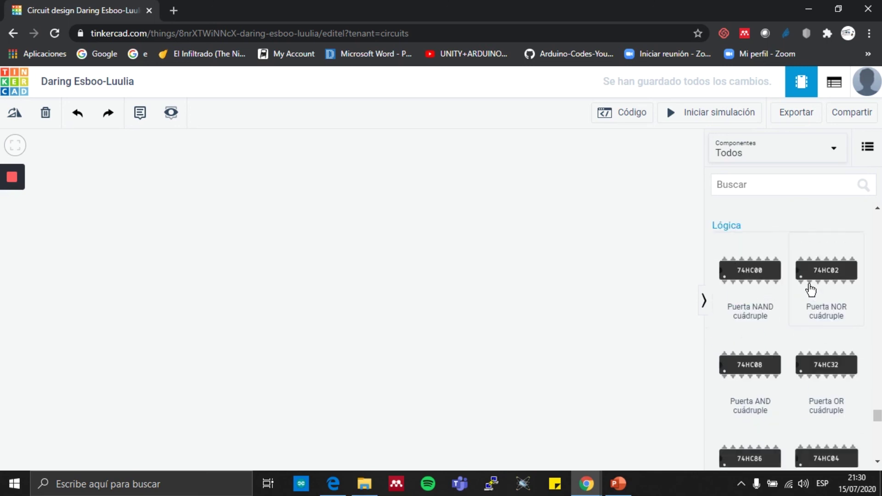
scroll(810, 289, down, 10)
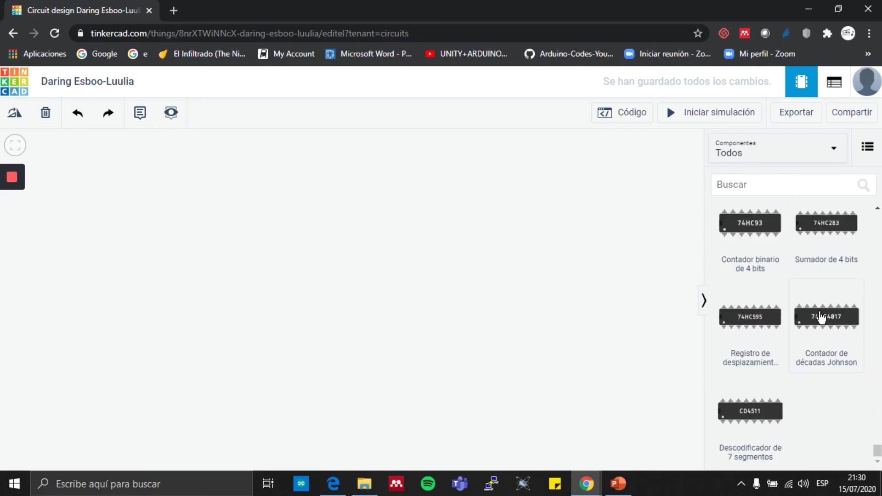
- Place an Arduino Uno R3 from the microcontrollers in the empty workspace and shift it slightly to the left
scroll(820, 312, up, 10)
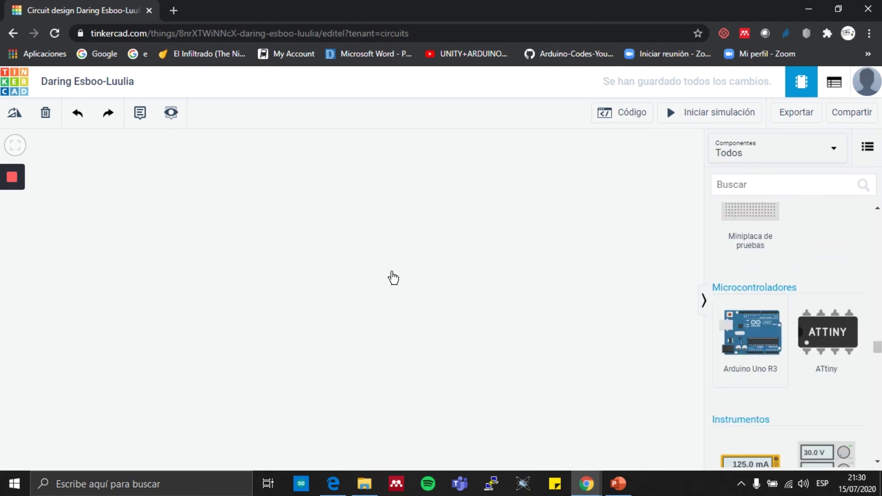
click(392, 277)
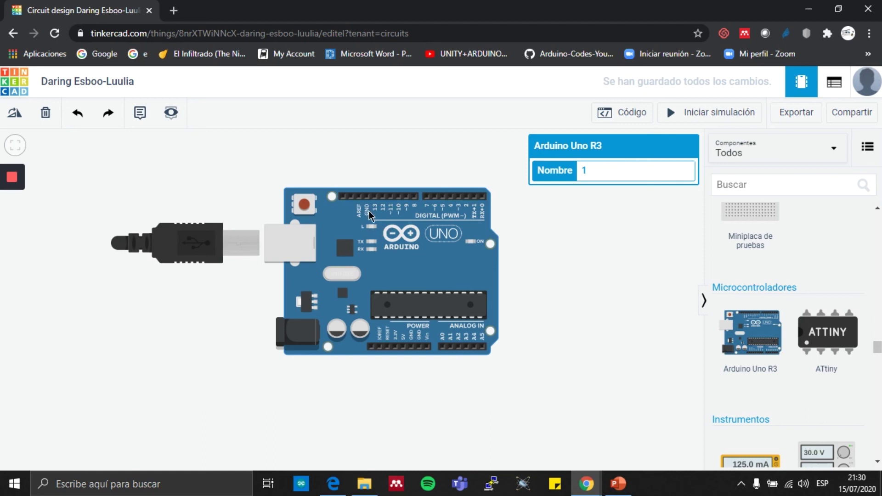
drag(444, 254, 385, 254)
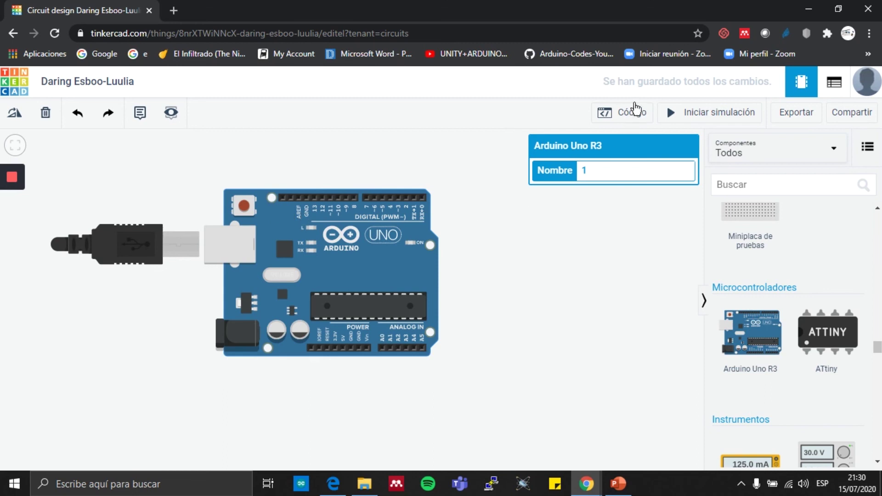
- Open the Arduino's code editor and change it to text-only mode (Texto), agreeing to discard the blocks
click(638, 117)
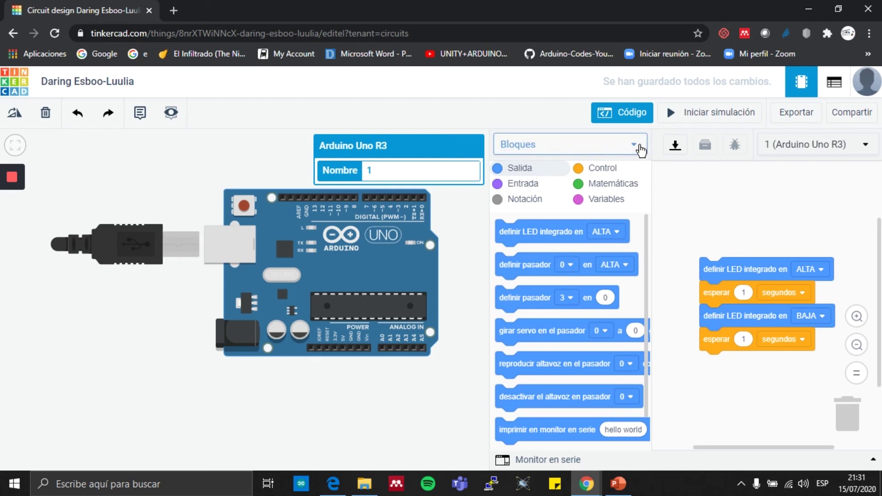
click(636, 146)
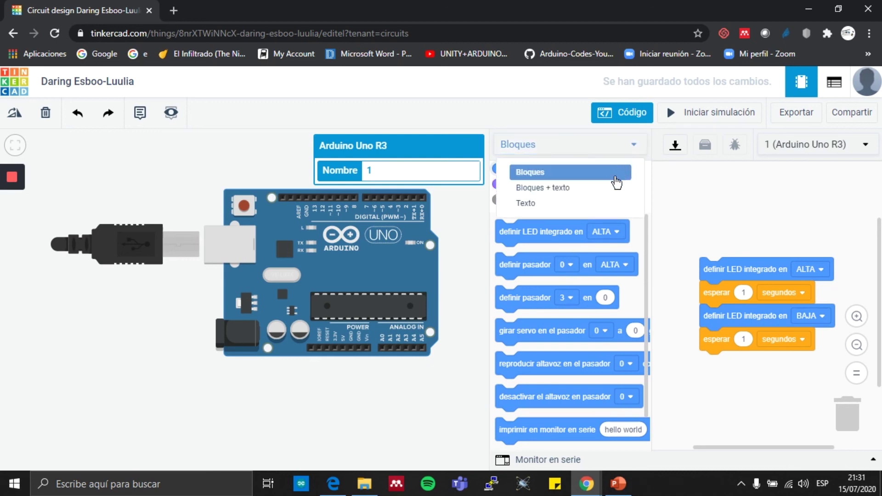
click(609, 186)
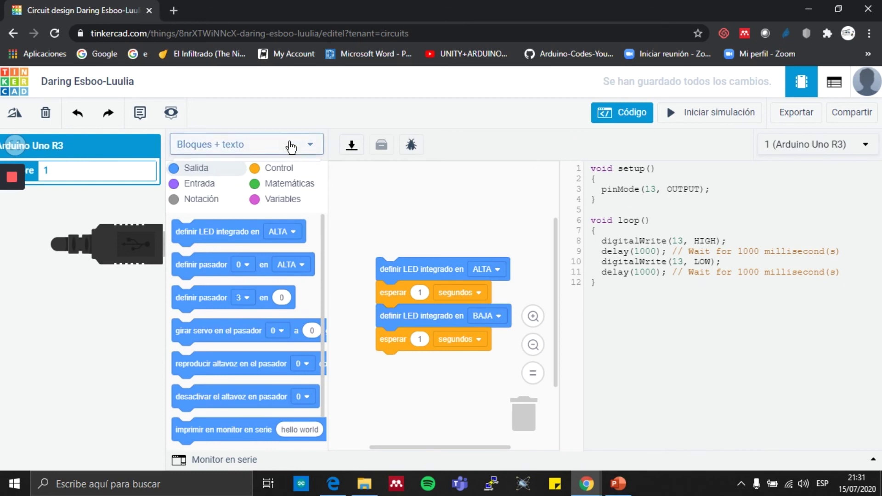
click(292, 144)
click(207, 203)
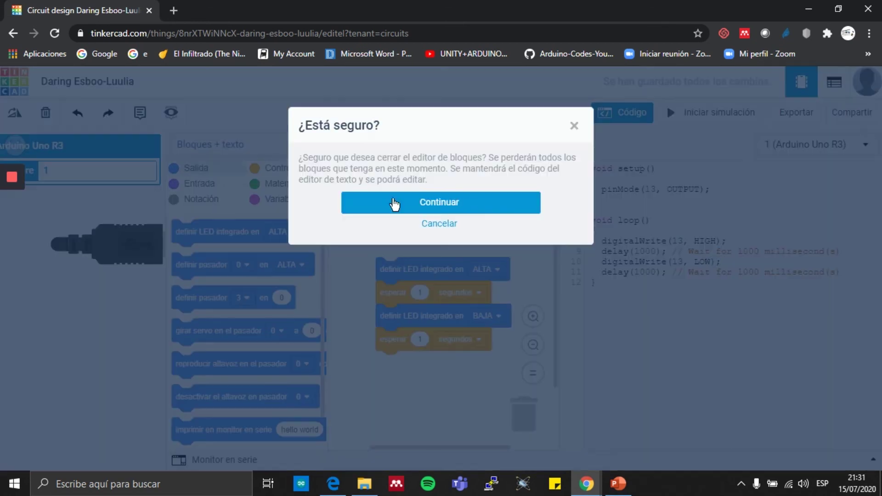
click(472, 202)
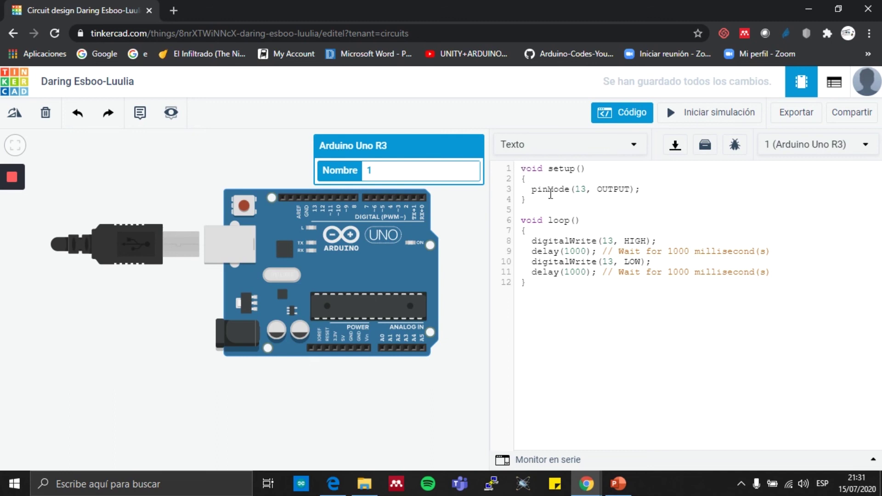
- Highlight the setup block, the loop block and each digitalWrite and delay line inside loop to examine the default code
drag(520, 171, 537, 202)
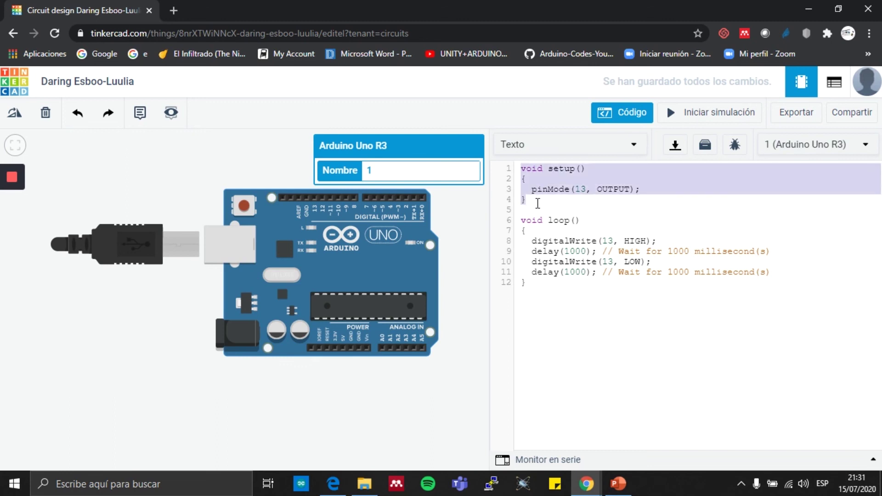
drag(520, 220, 539, 282)
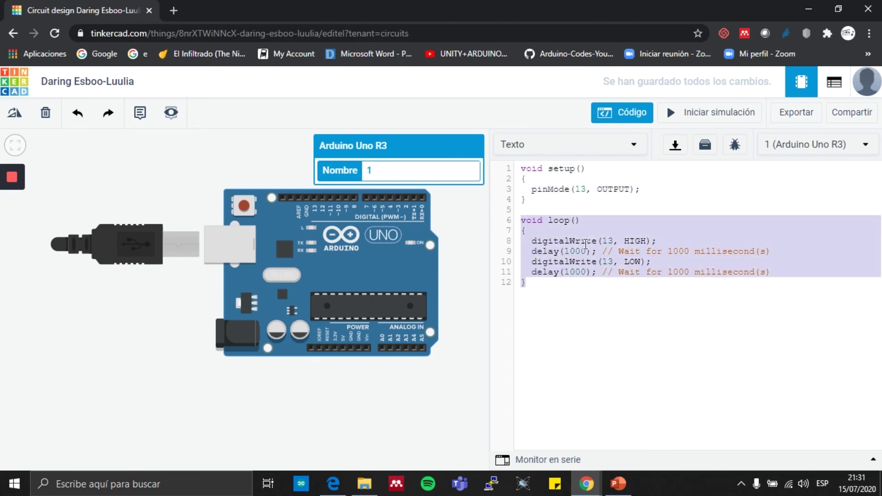
click(563, 242)
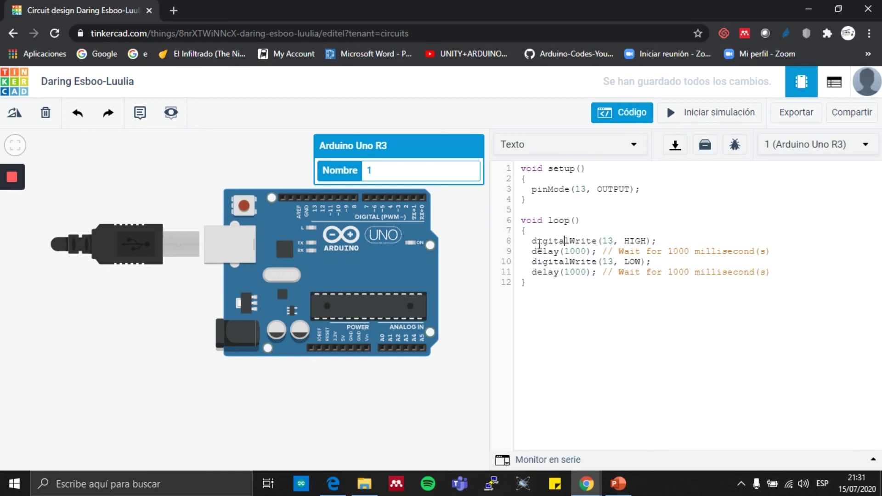
drag(530, 241, 666, 237)
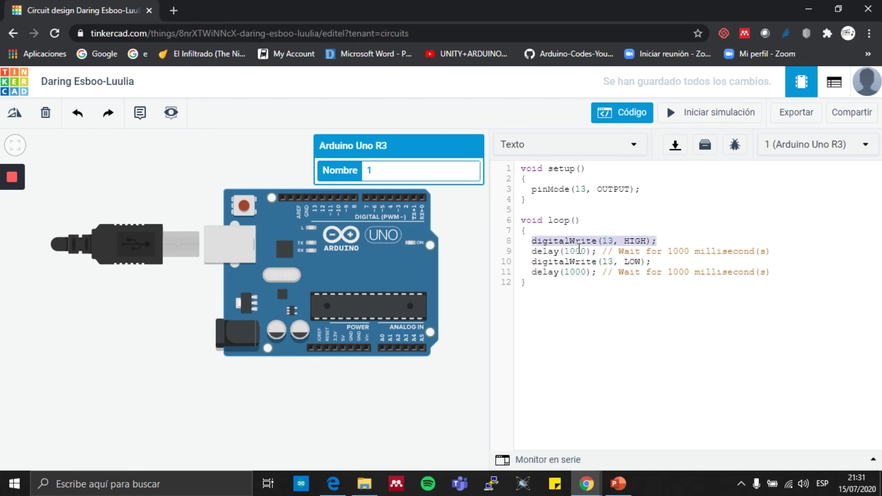
drag(531, 251, 768, 249)
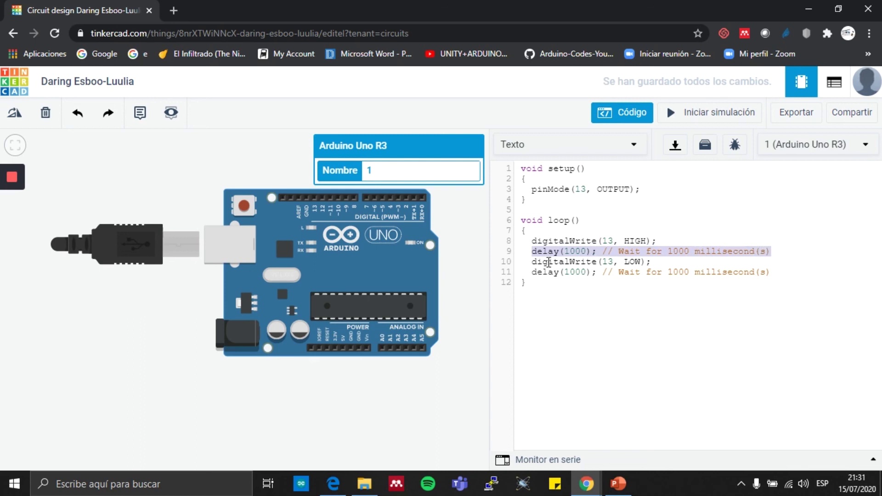
drag(530, 261, 655, 262)
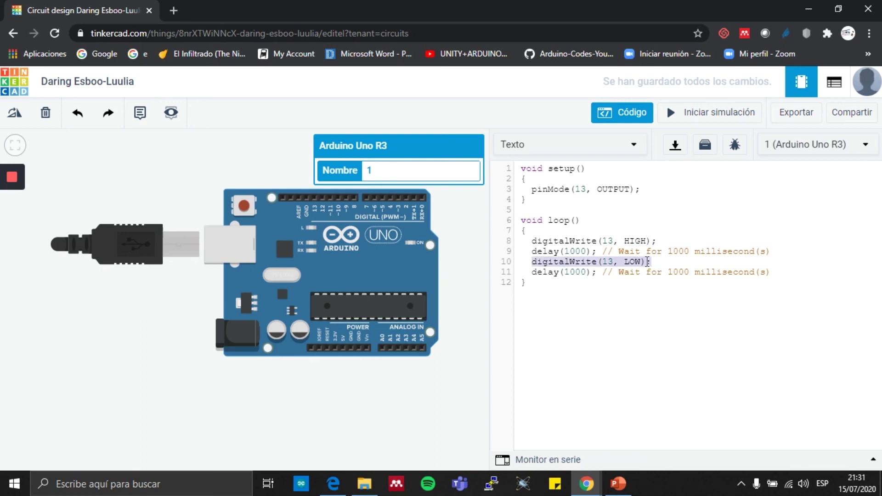
drag(531, 273, 771, 271)
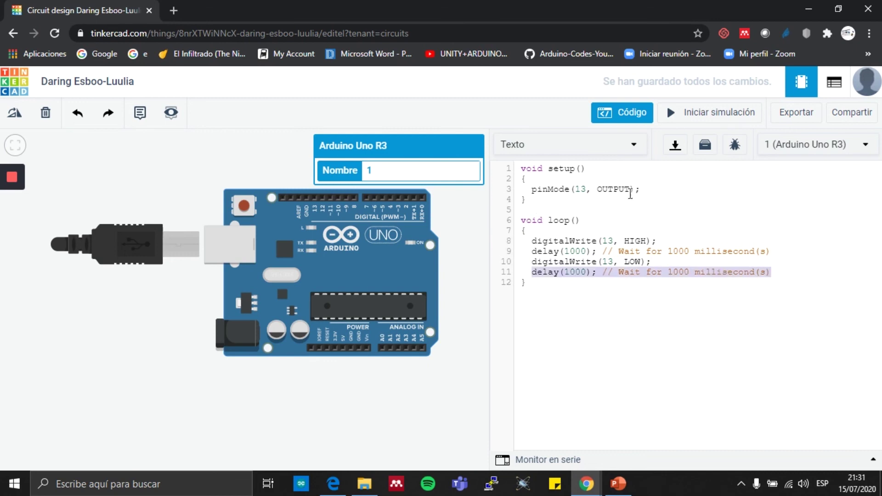
- Run the simulation with the default code to watch the Arduino's built-in L LED, and stop it
click(710, 119)
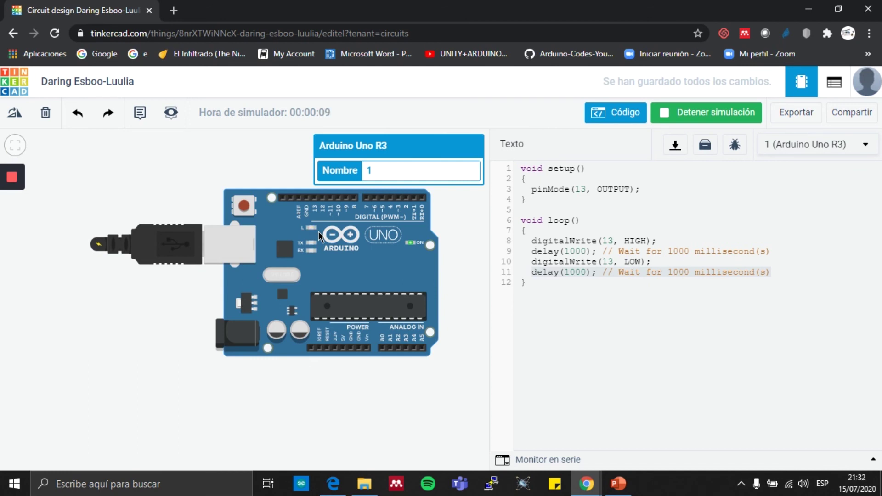
click(702, 118)
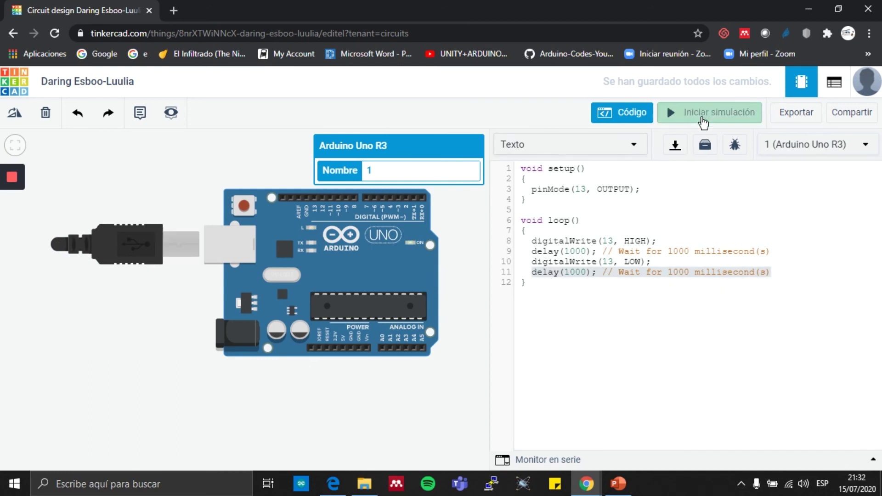
- Comment out the last delay(1000) line in loop with //, simulate with a closer view of the board's LED, and stop the simulation
click(528, 269)
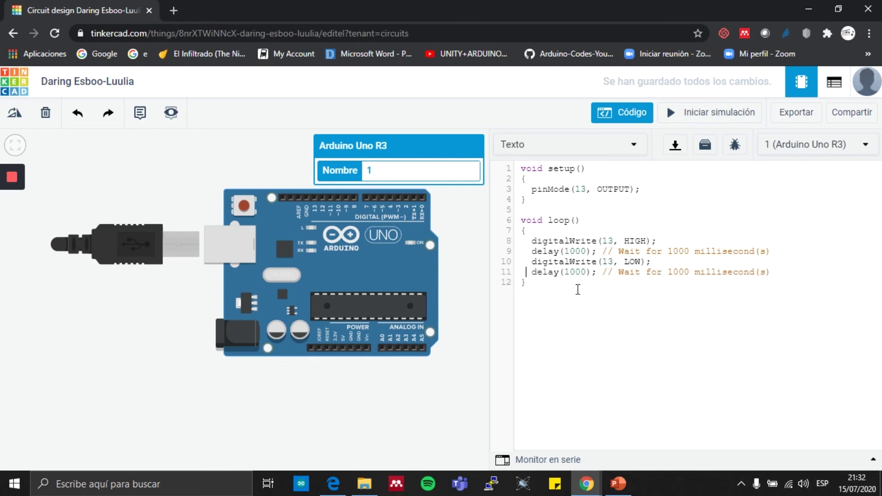
text(//)
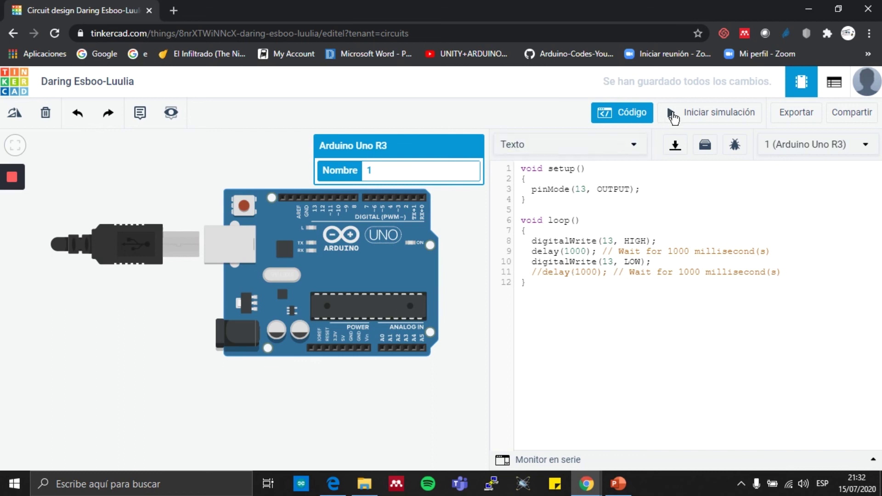
click(692, 116)
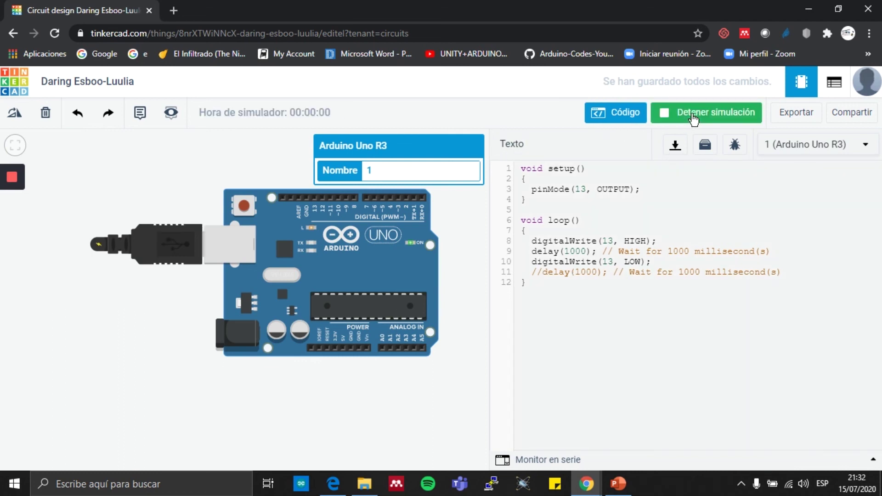
scroll(342, 232, up, 3)
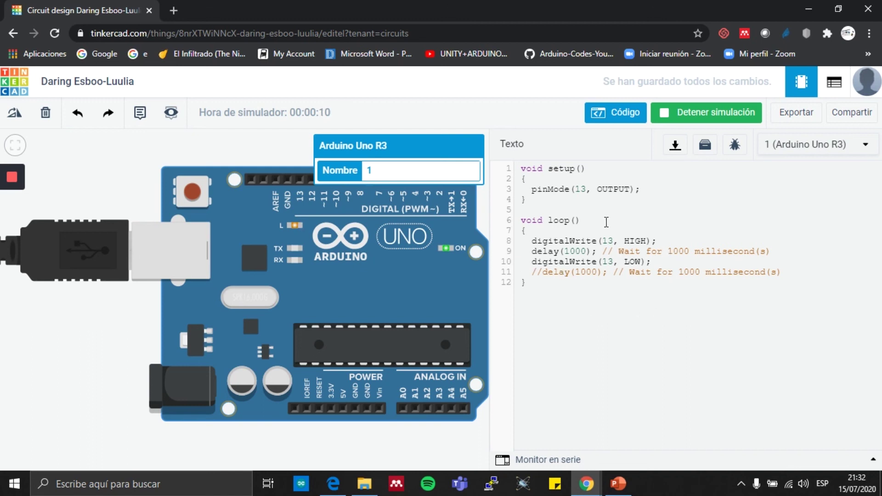
click(681, 113)
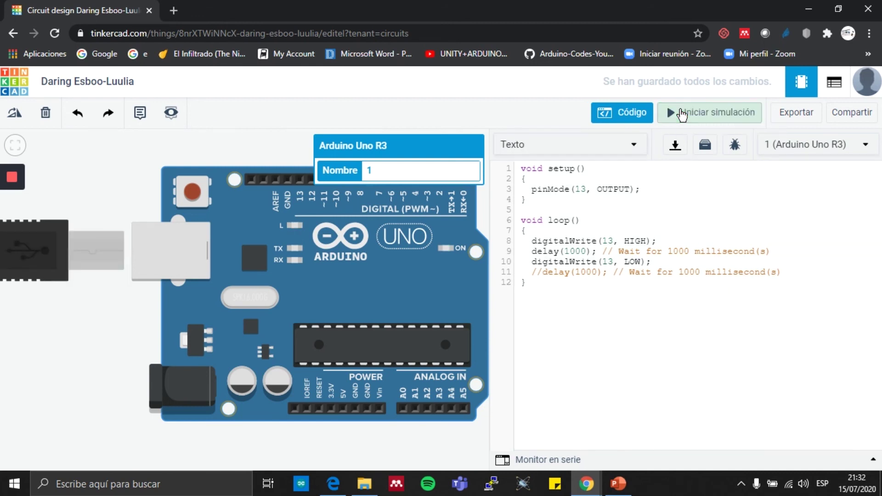
- Remove the // from the last delay(1000) line in loop and start the simulation again
click(543, 272)
key(BackSpace)
key(BackSpace)
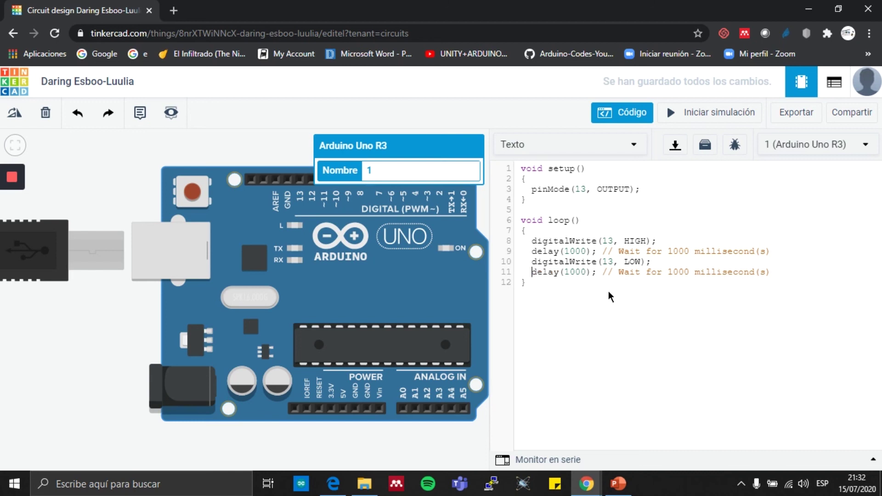
click(690, 115)
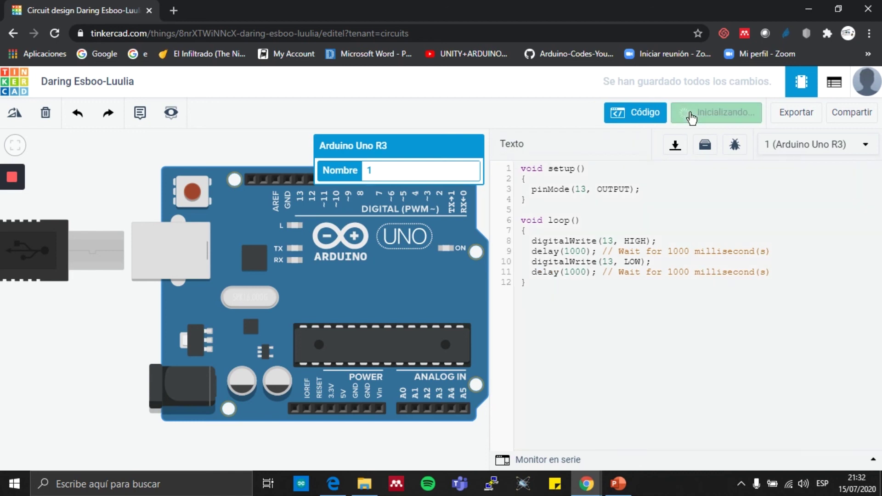